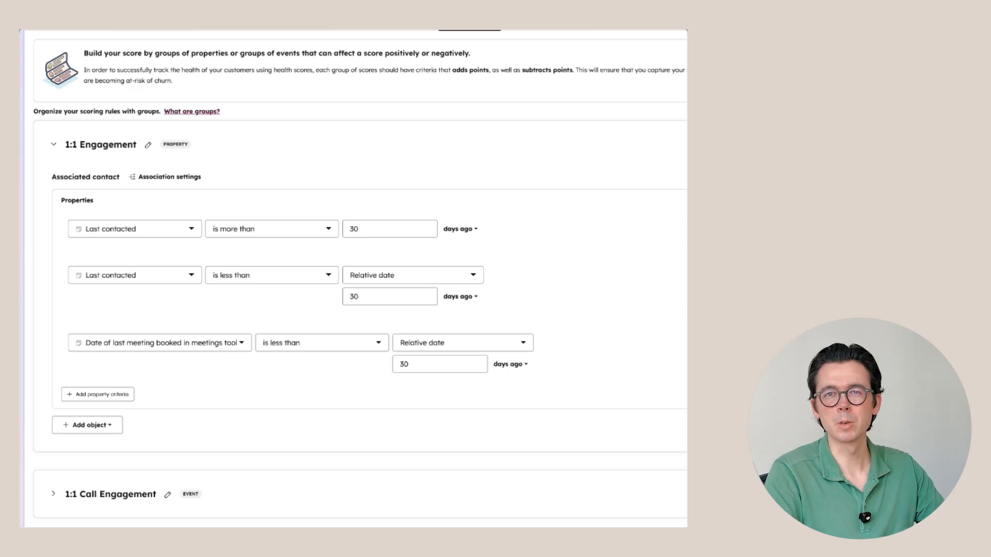
Step: Make stale contact over 30 days subtract 10 points and recent contact add 10 points in 1:1 Engagement
{"action": "scroll", "coordinate": [342, 183], "scroll_direction": "right", "scroll_amount": 5}
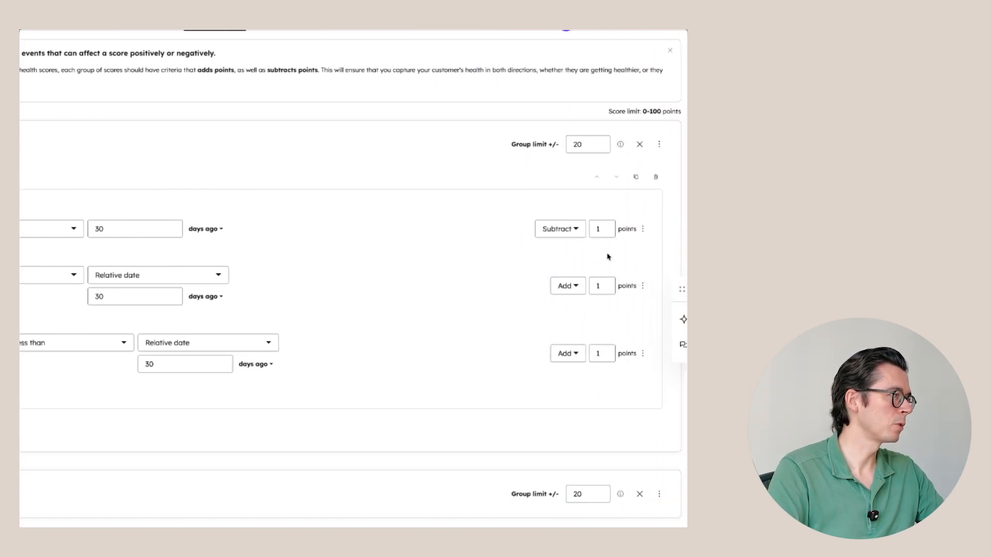
{"action": "double_click", "coordinate": [586, 229]}
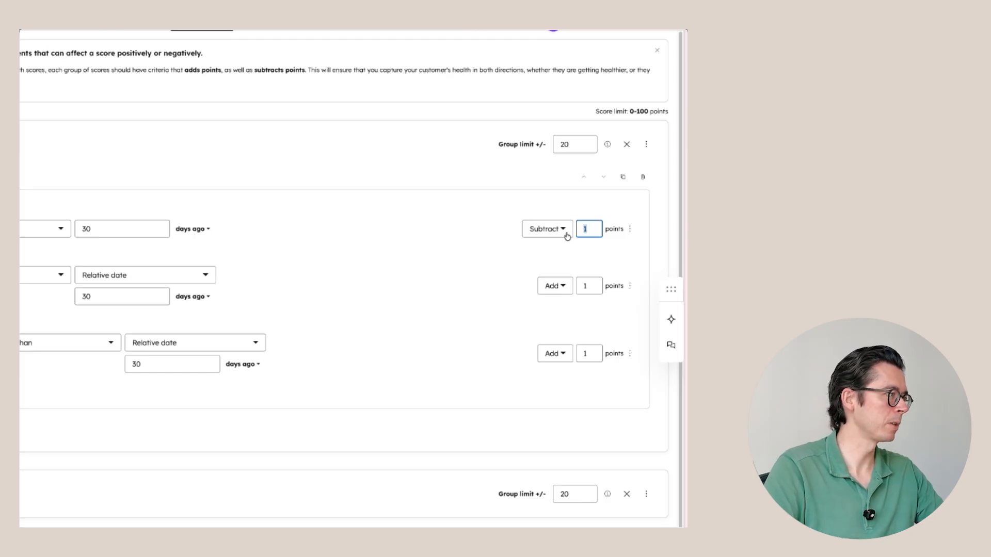
{"action": "type", "text": "10"}
{"action": "left_click", "coordinate": [512, 311]}
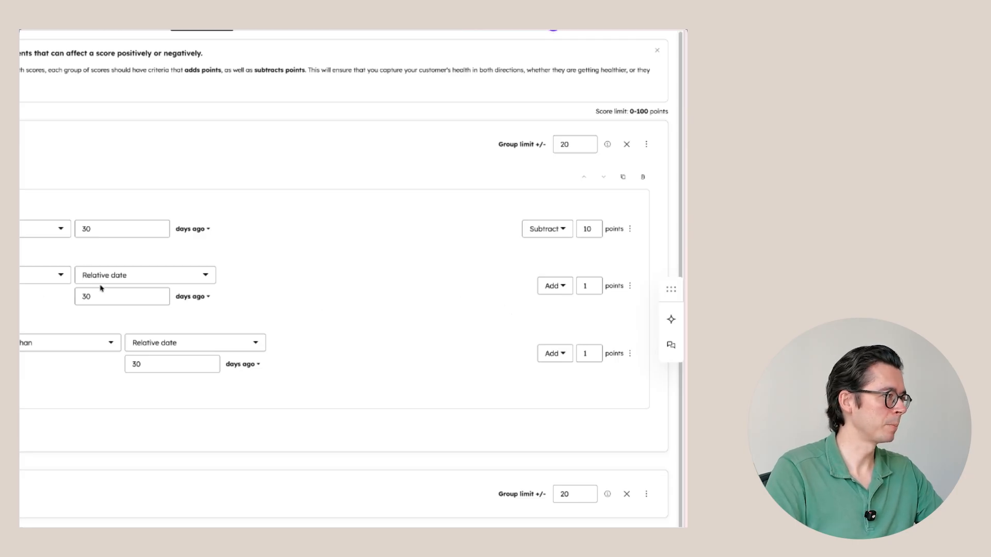
{"action": "left_click", "coordinate": [599, 293]}
{"action": "type", "text": "10"}
{"action": "left_click", "coordinate": [503, 337]}
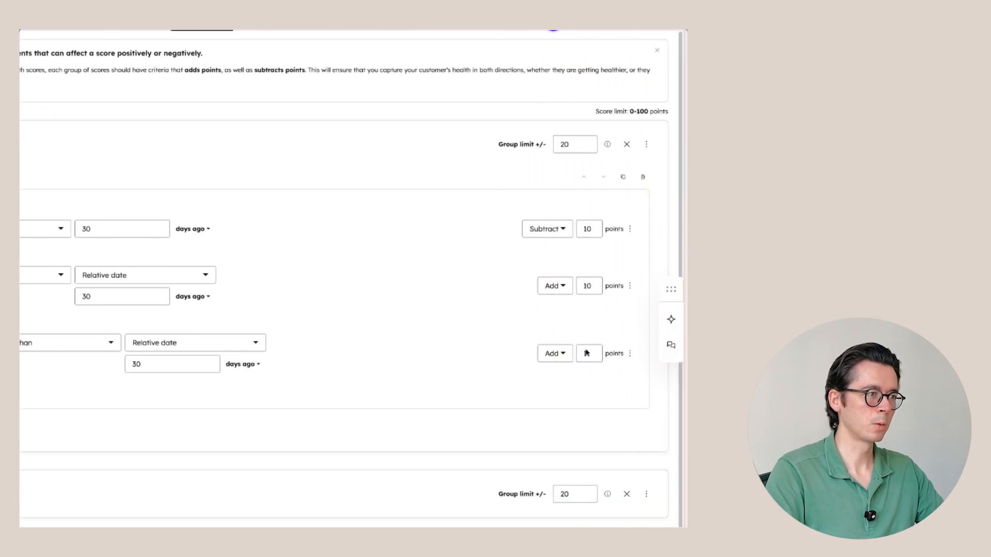
{"action": "left_click", "coordinate": [600, 354]}
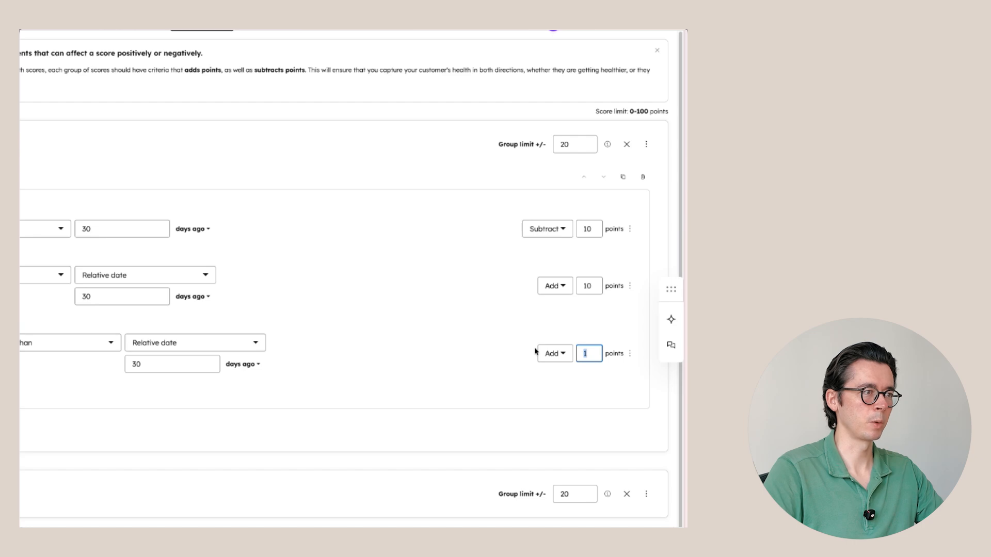
{"action": "left_click", "coordinate": [613, 416]}
{"action": "left_click", "coordinate": [52, 148]}
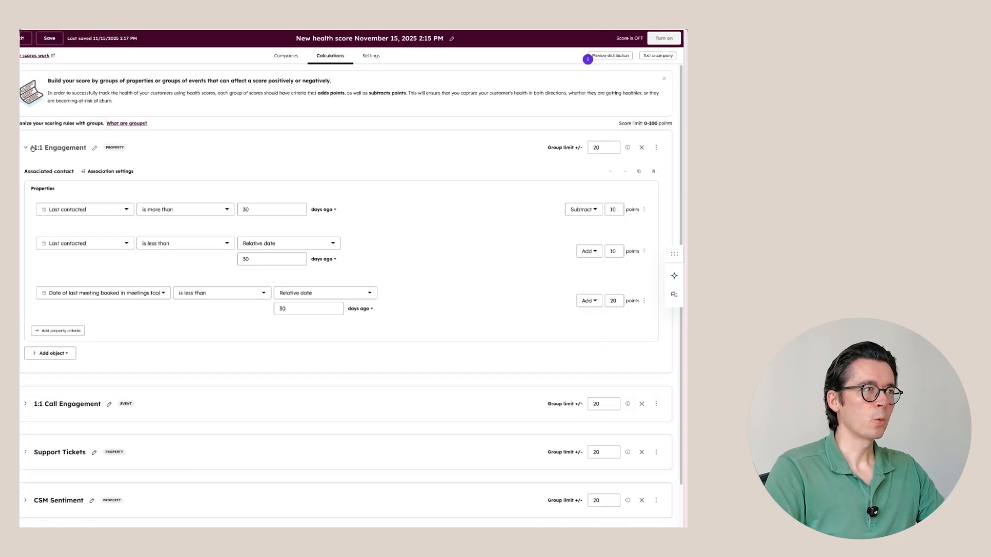
{"action": "left_click", "coordinate": [40, 149]}
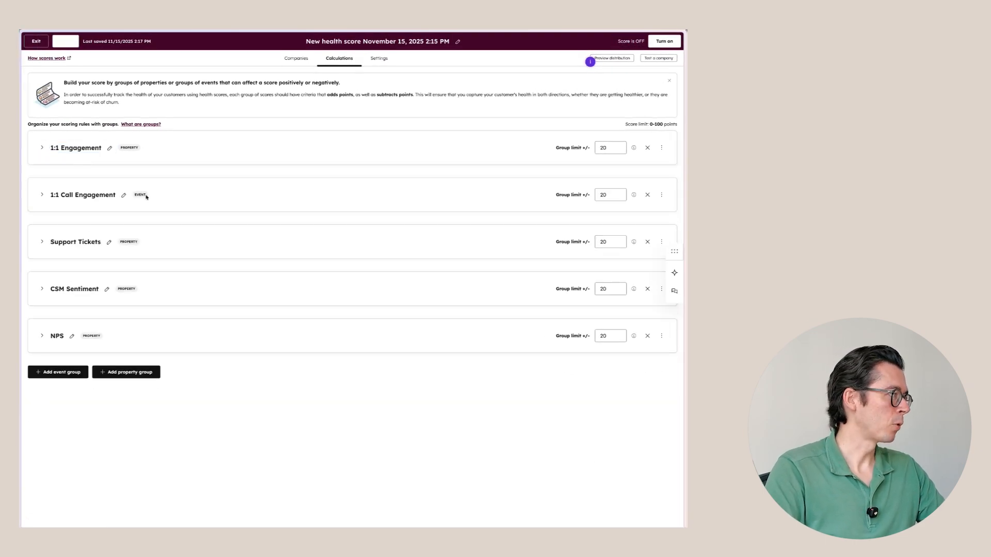
Step: Expand 1:1 Call Engagement and keep its decay at 50% every 3 months
{"action": "left_click", "coordinate": [41, 194]}
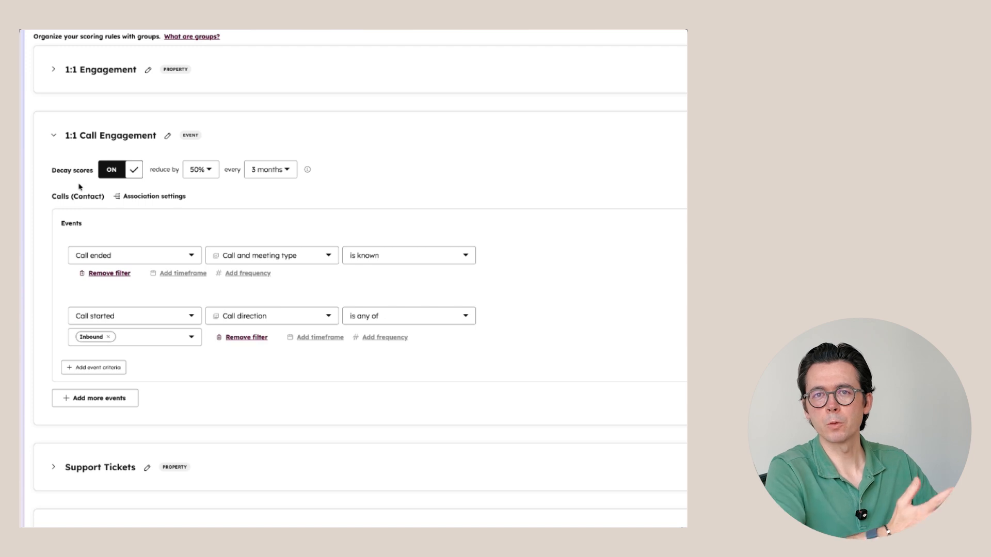
{"action": "left_click", "coordinate": [194, 178]}
{"action": "left_click", "coordinate": [306, 149]}
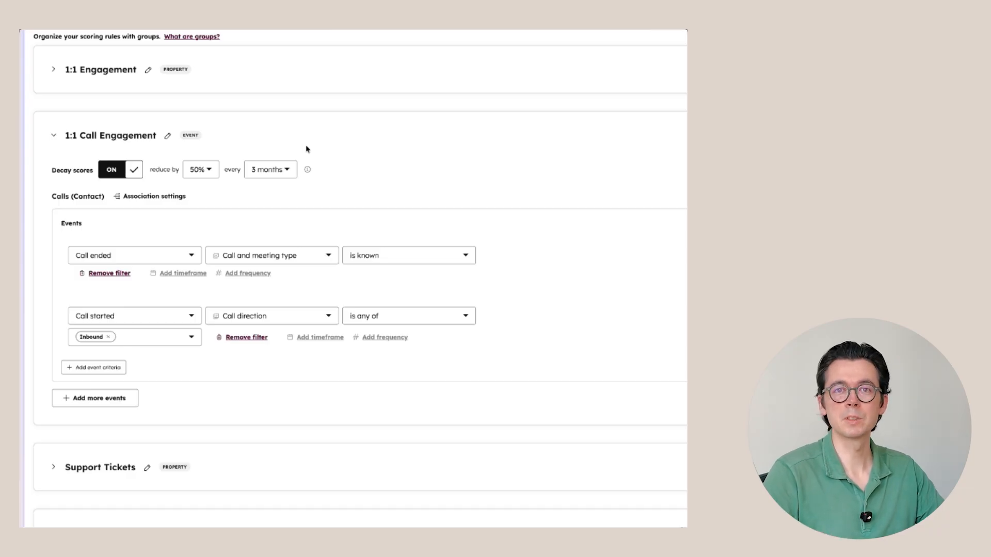
{"action": "left_click", "coordinate": [87, 468]}
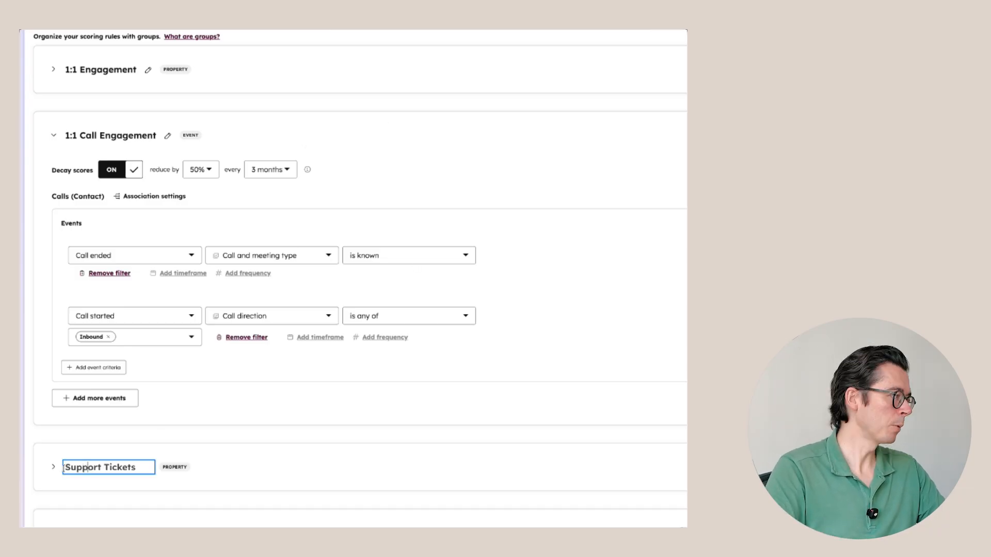
{"action": "left_click", "coordinate": [60, 469]}
{"action": "scroll", "coordinate": [61, 469], "scroll_direction": "down", "scroll_amount": 1}
{"action": "left_click", "coordinate": [61, 468]}
{"action": "scroll", "coordinate": [157, 348], "scroll_direction": "down", "scroll_amount": 5}
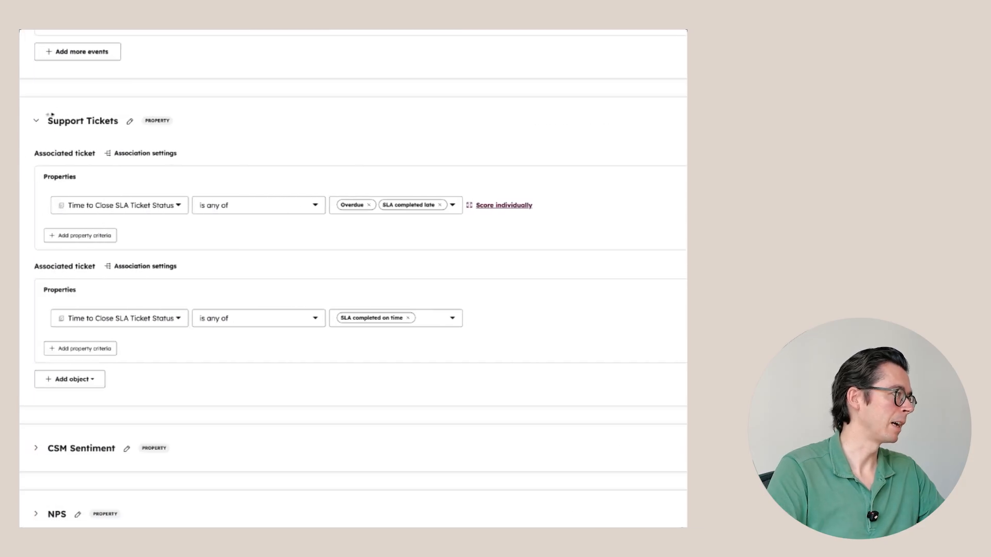
{"action": "left_click", "coordinate": [56, 121]}
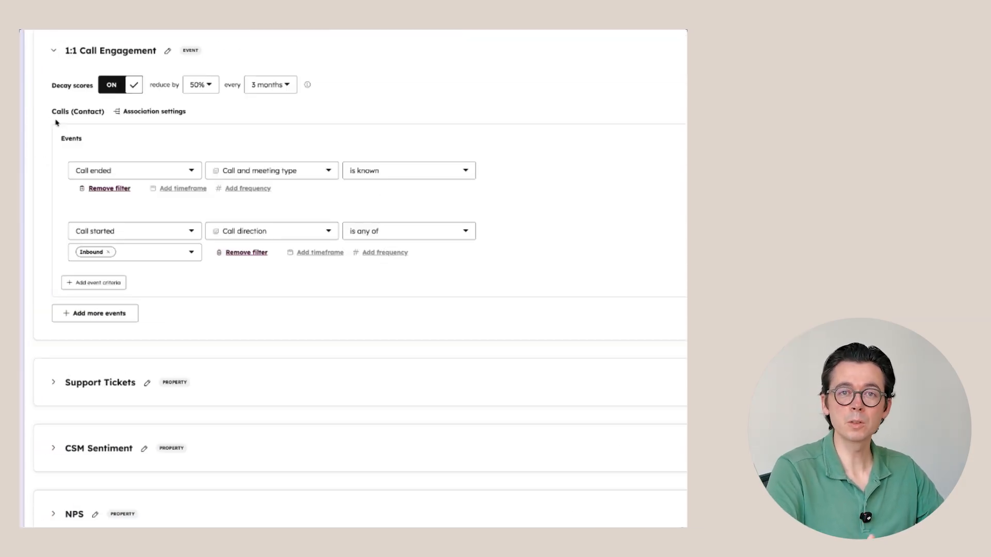
Step: Score CSM Sentiment values: Healthy add 20, Neutral add 0, At-Risk subtract 20
{"action": "left_click", "coordinate": [54, 50]}
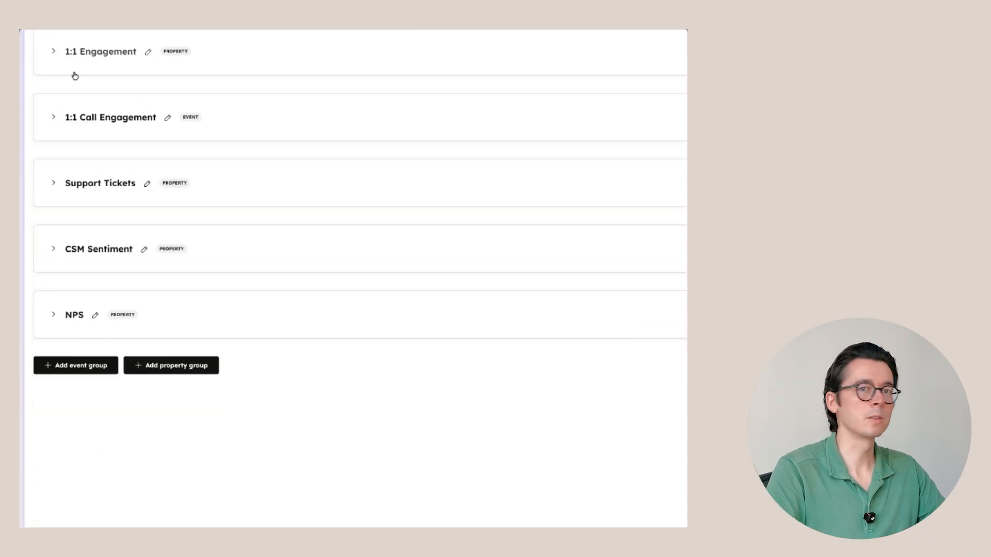
{"action": "left_click", "coordinate": [54, 249]}
{"action": "scroll", "coordinate": [263, 199], "scroll_direction": "down", "scroll_amount": 1}
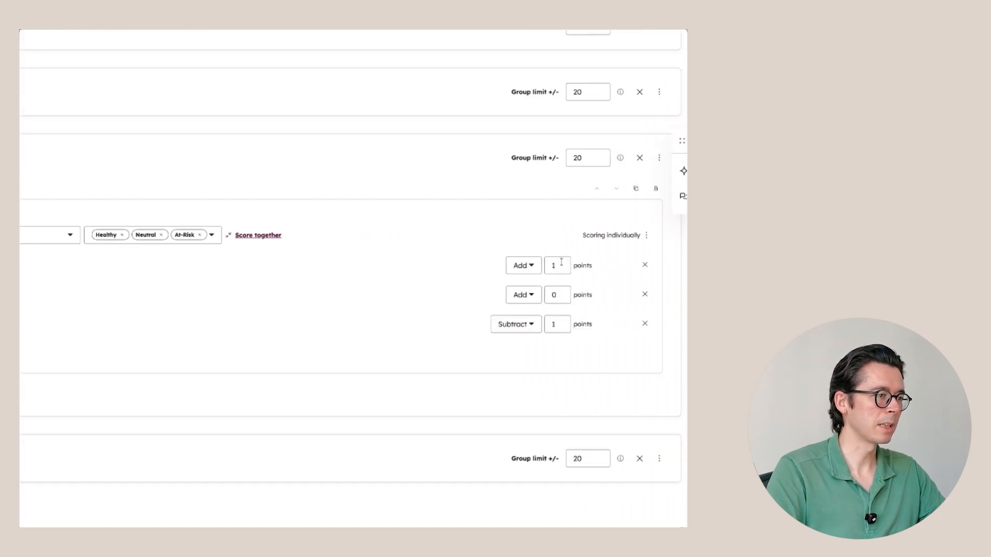
{"action": "left_click_drag", "start_coordinate": [566, 265], "coordinate": [493, 262]}
{"action": "type", "text": "20"}
{"action": "left_click", "coordinate": [550, 299]}
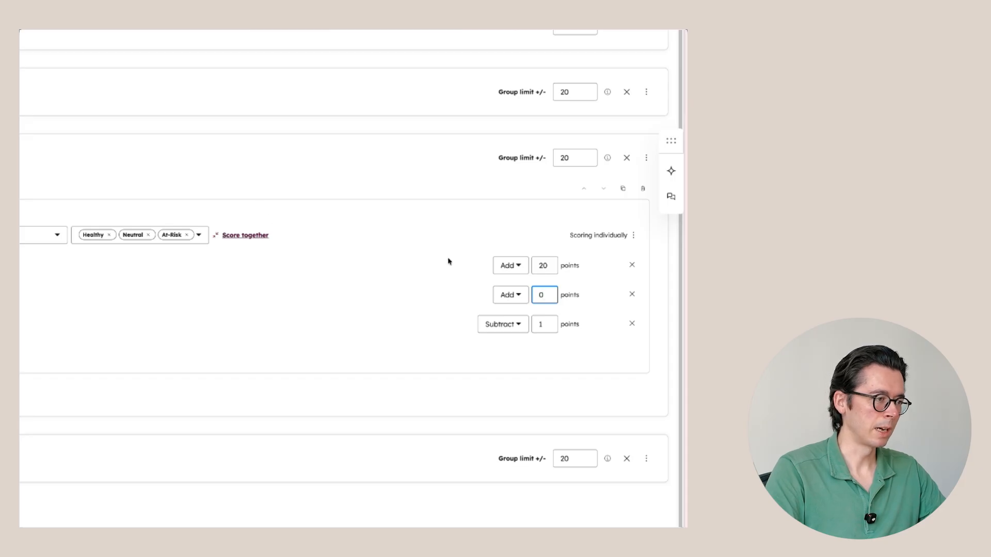
{"action": "left_click", "coordinate": [548, 323]}
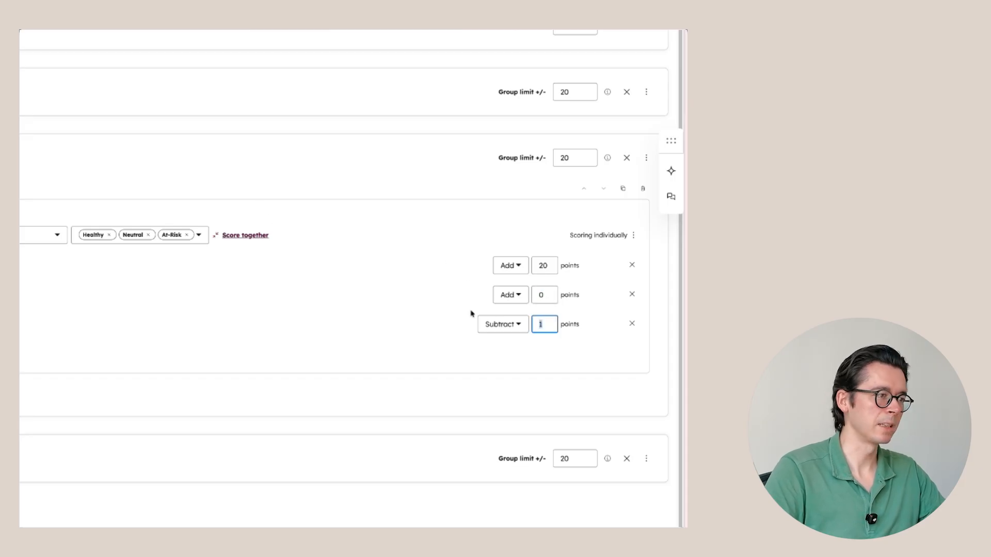
{"action": "type", "text": "20"}
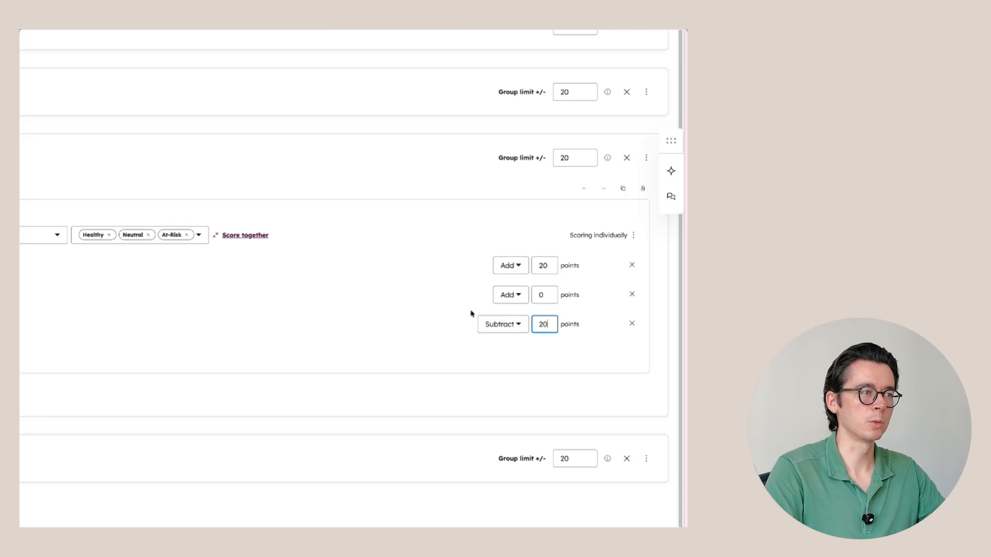
{"action": "left_click", "coordinate": [513, 365]}
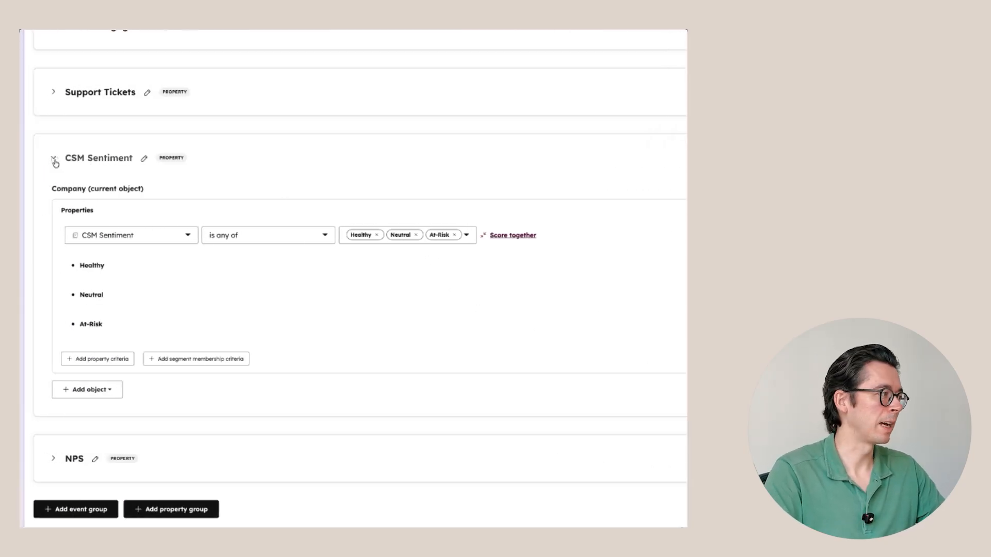
{"action": "left_click", "coordinate": [54, 159]}
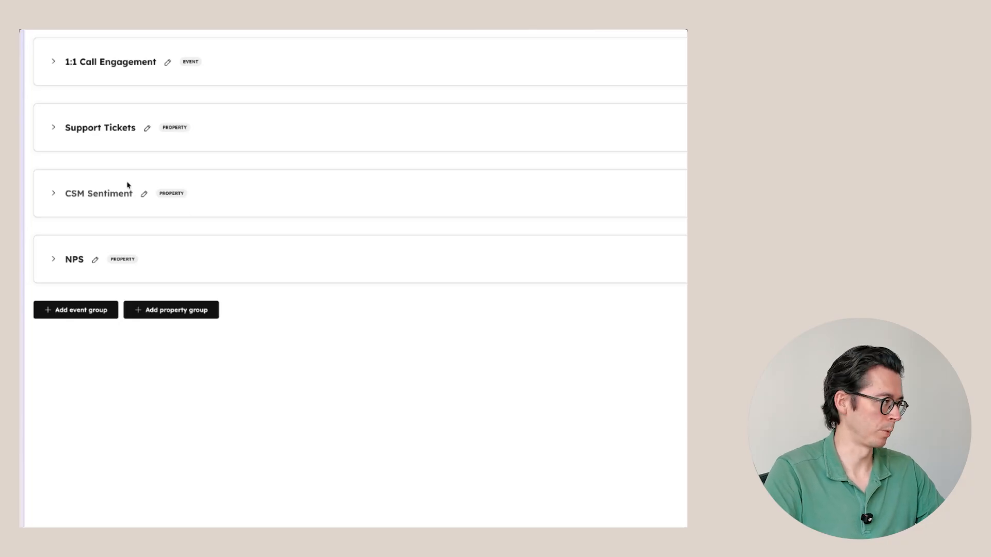
Step: Expand the NPS group and make ratings 0–1 subtract 20 points
{"action": "left_click", "coordinate": [53, 259]}
{"action": "scroll", "coordinate": [237, 253], "scroll_direction": "down", "scroll_amount": 3}
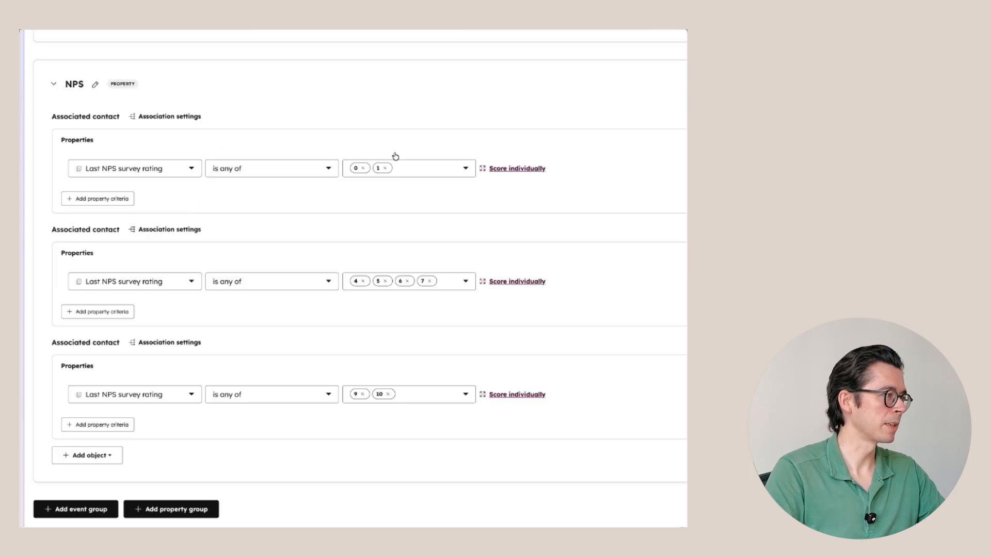
{"action": "scroll", "coordinate": [439, 175], "scroll_direction": "right", "scroll_amount": 5}
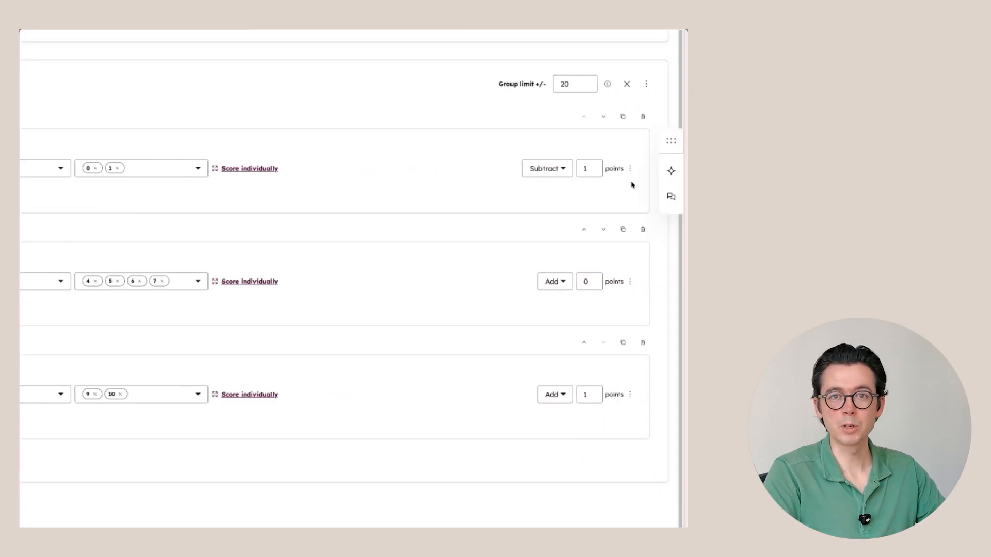
{"action": "left_click_drag", "start_coordinate": [587, 168], "coordinate": [574, 170]}
{"action": "type", "text": "20"}
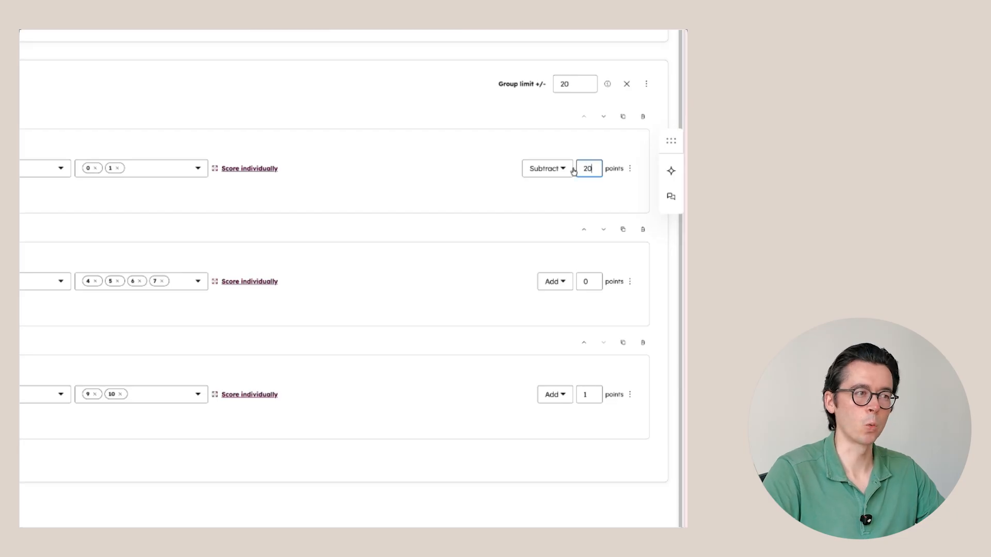
{"action": "left_click", "coordinate": [609, 213]}
Step: Make NPS ratings 4–7 subtract 15 points and ratings 9–10 add 20 points
{"action": "scroll", "coordinate": [189, 277], "scroll_direction": "left", "scroll_amount": 5}
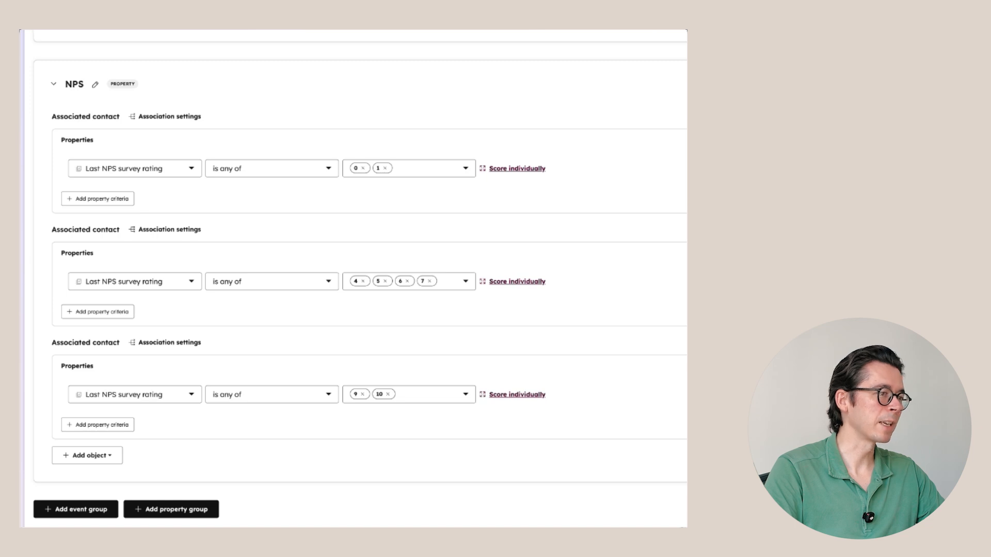
{"action": "scroll", "coordinate": [679, 283], "scroll_direction": "right", "scroll_amount": 5}
{"action": "left_click", "coordinate": [547, 283]}
{"action": "left_click", "coordinate": [558, 323]}
{"action": "left_click", "coordinate": [591, 287]}
{"action": "type", "text": "15"}
{"action": "left_click", "coordinate": [556, 299]}
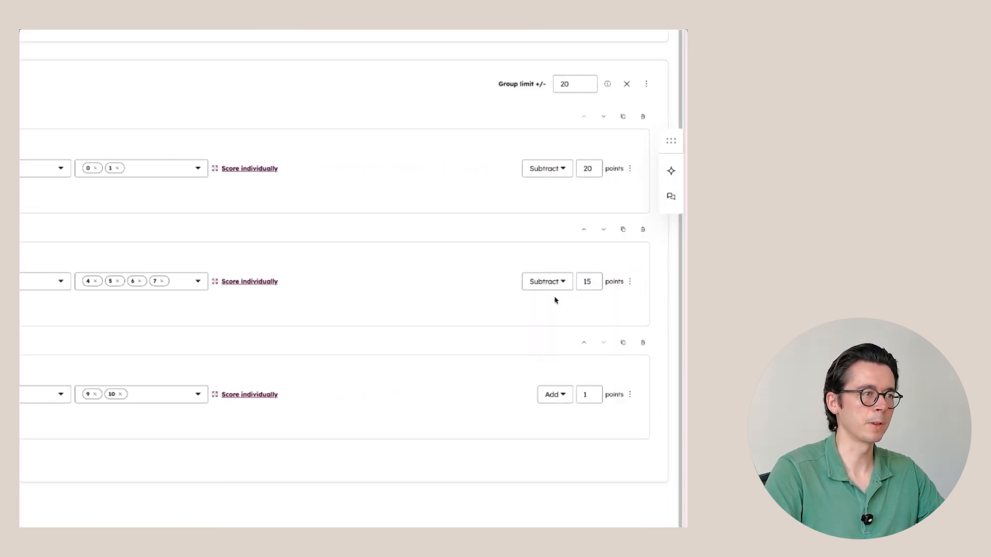
{"action": "scroll", "coordinate": [444, 365], "scroll_direction": "left", "scroll_amount": 5}
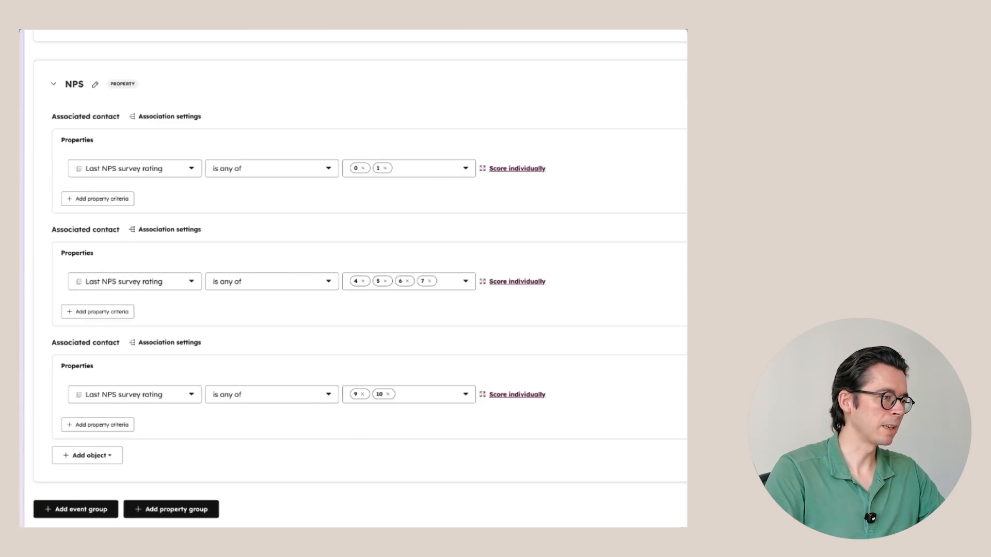
{"action": "left_click", "coordinate": [589, 394]}
{"action": "type", "text": "20"}
{"action": "left_click", "coordinate": [516, 423]}
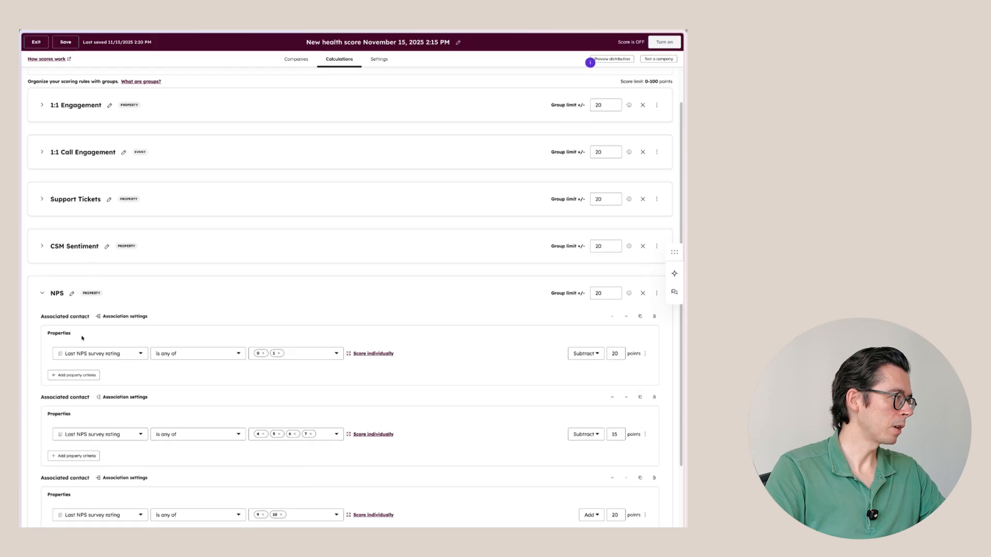
Step: Add an empty event group, 'New scoring group', below NPS and browse its event types without choosing one
{"action": "left_click", "coordinate": [42, 293]}
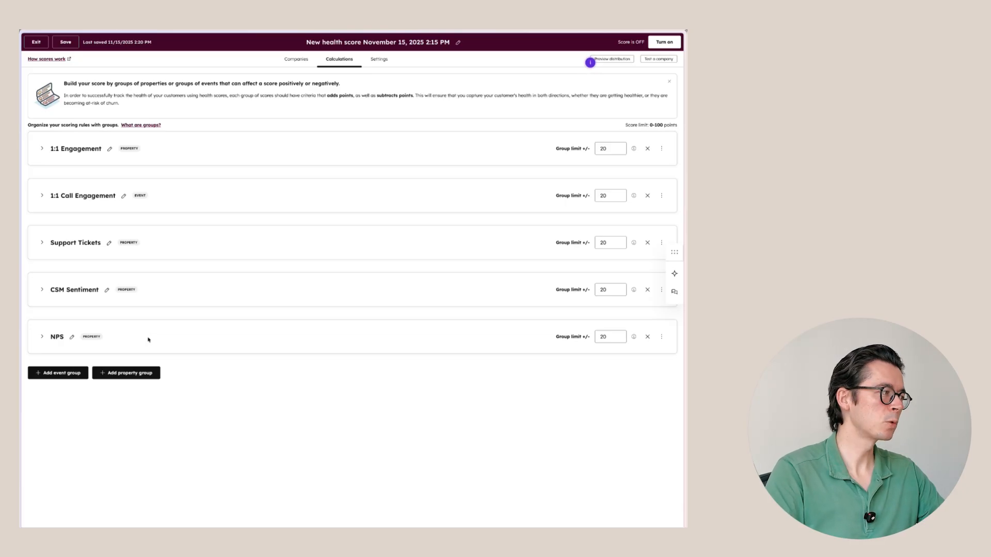
{"action": "left_click", "coordinate": [72, 376]}
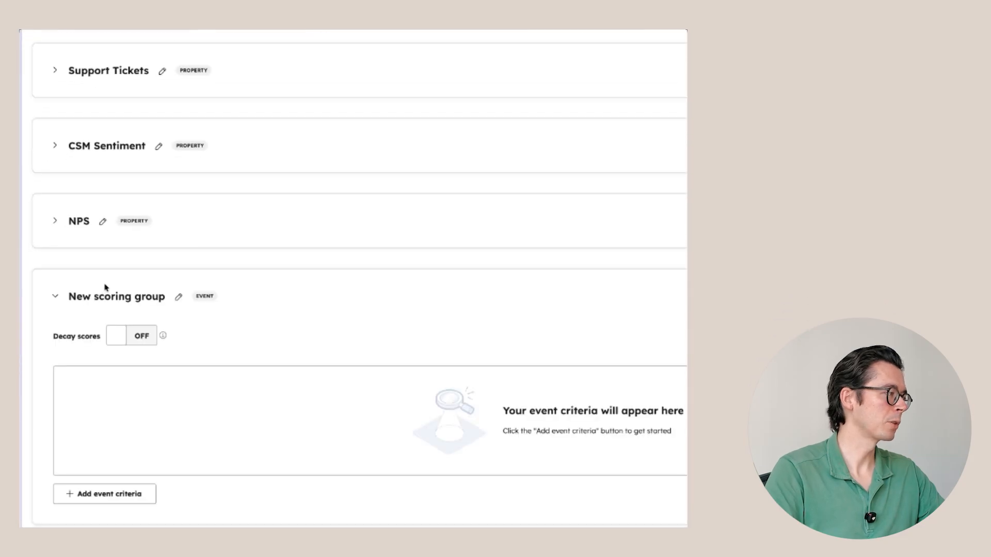
{"action": "scroll", "coordinate": [105, 287], "scroll_direction": "down", "scroll_amount": 1}
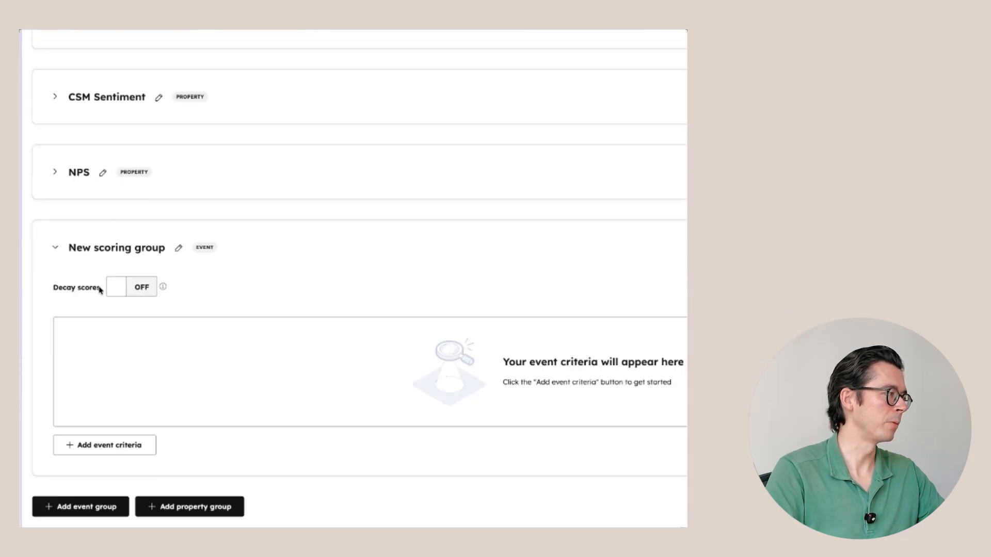
{"action": "left_click", "coordinate": [115, 452]}
{"action": "scroll", "coordinate": [133, 382], "scroll_direction": "down", "scroll_amount": 5}
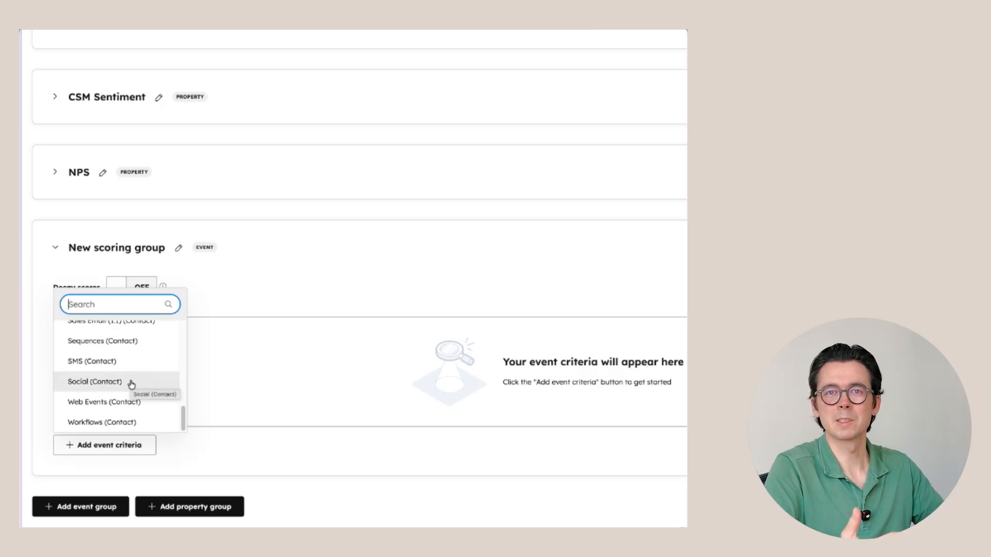
{"action": "scroll", "coordinate": [155, 397], "scroll_direction": "up", "scroll_amount": 3}
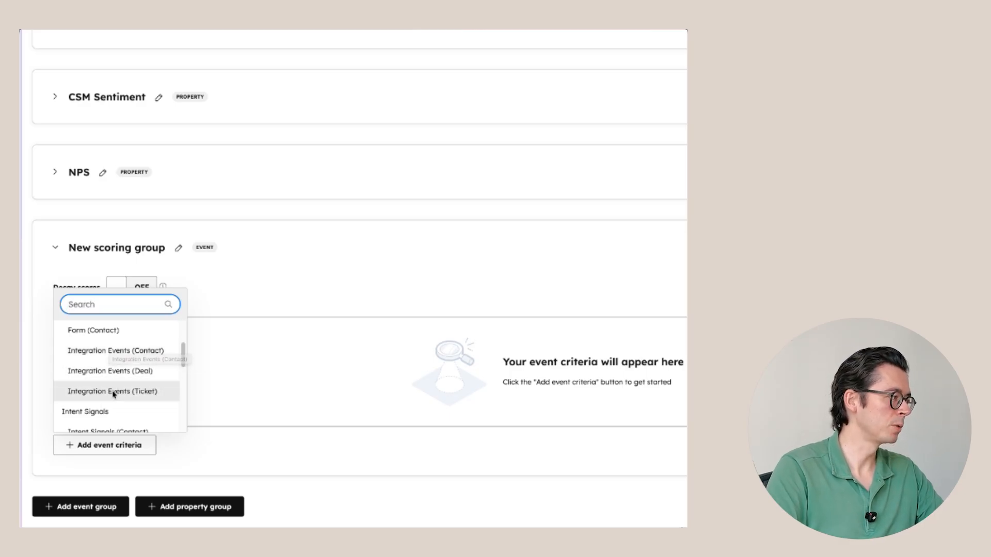
{"action": "left_click", "coordinate": [230, 319]}
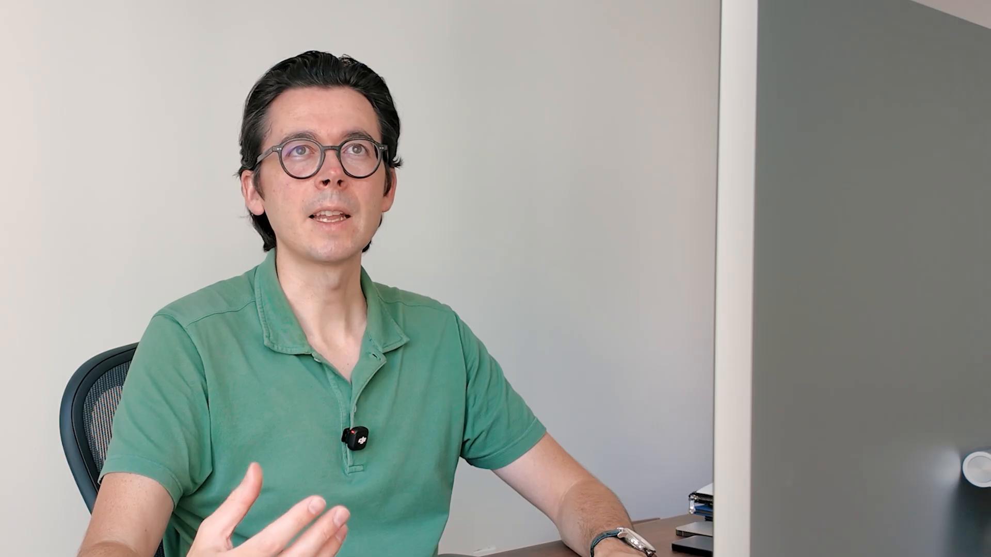